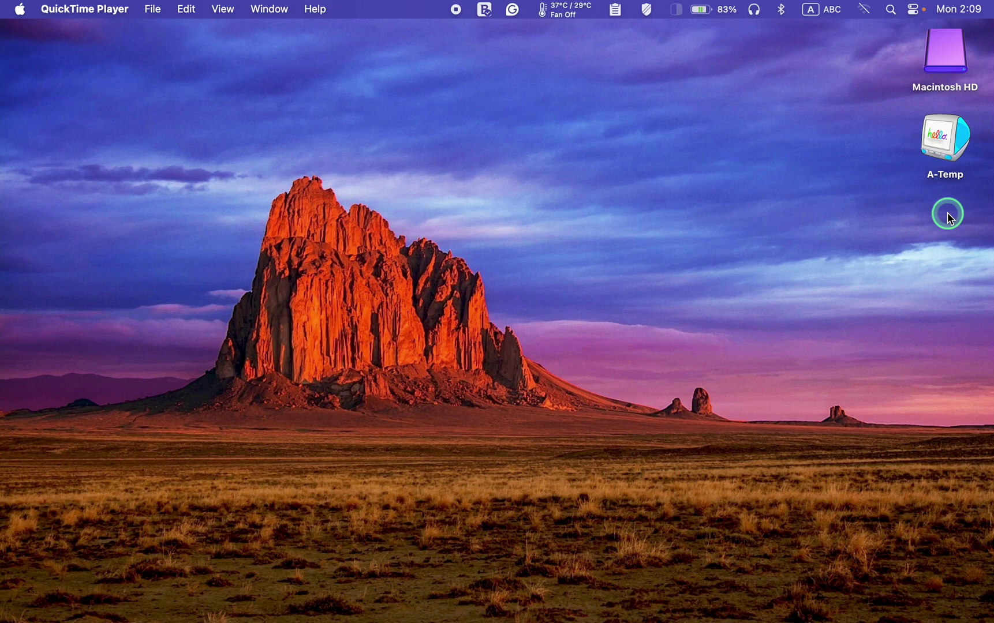
Run First Aid on the internal APPLE SSD in Disk Utility and dismiss the report
left_click(890, 13)
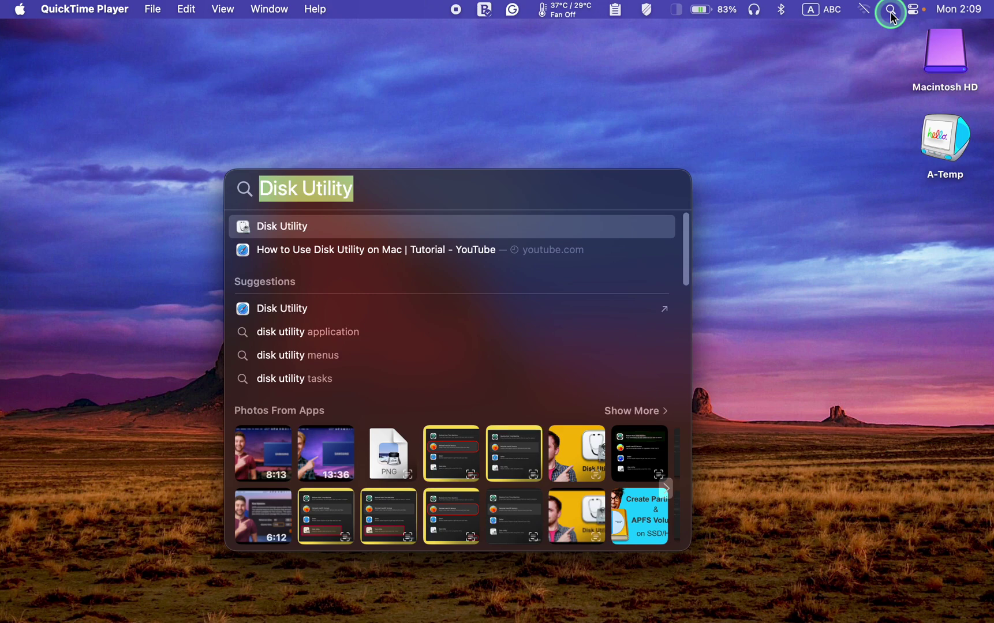
key("Return")
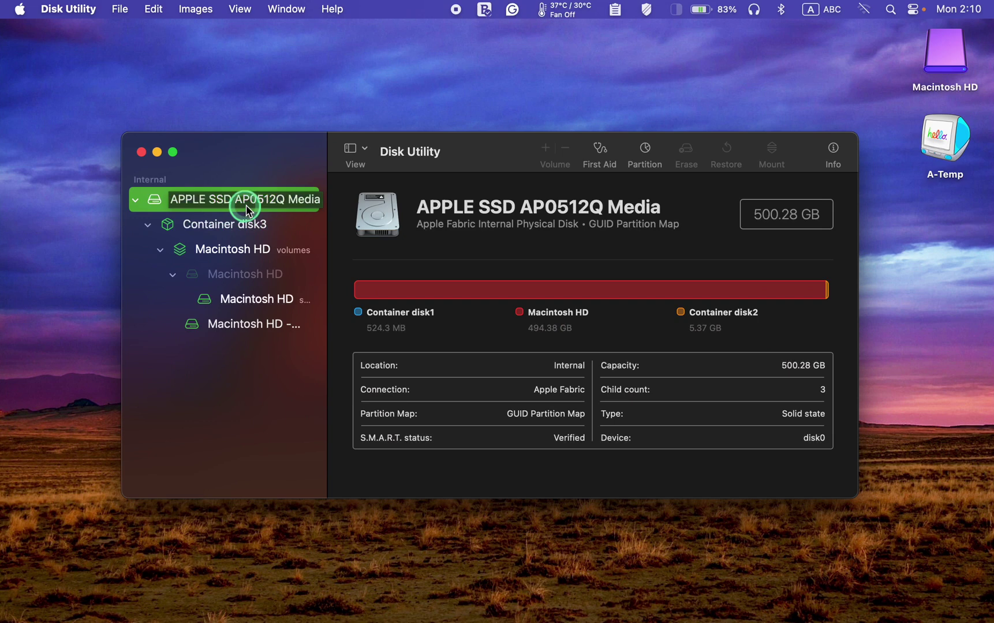
left_click(600, 155)
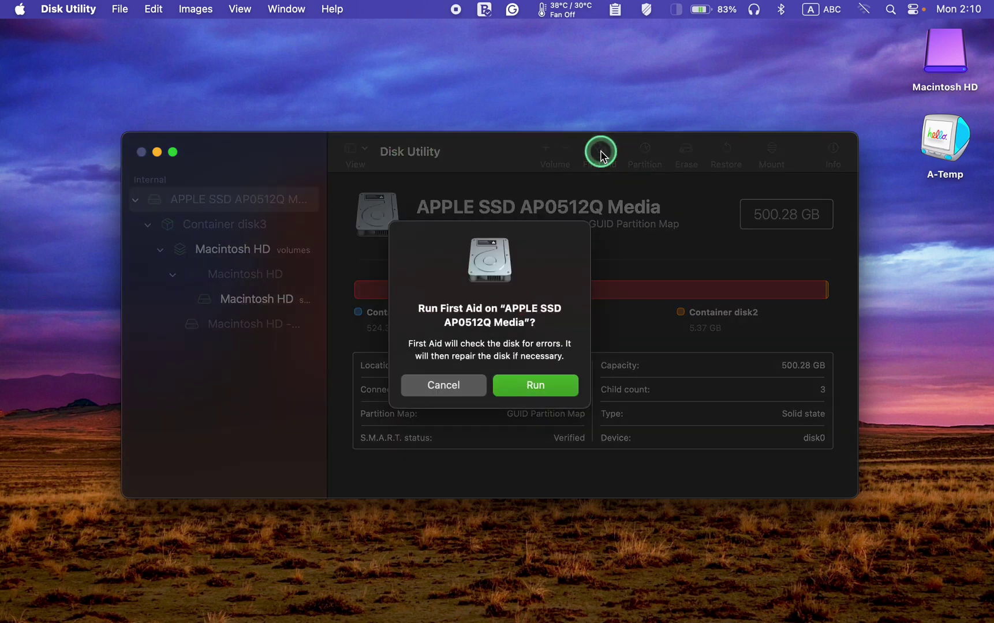
left_click(565, 390)
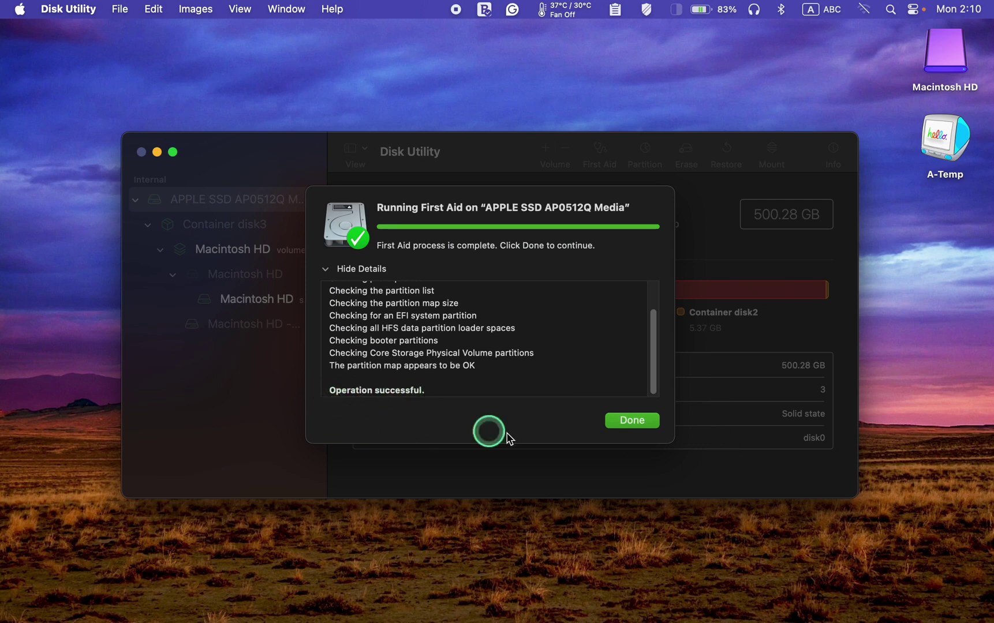
left_click(632, 421)
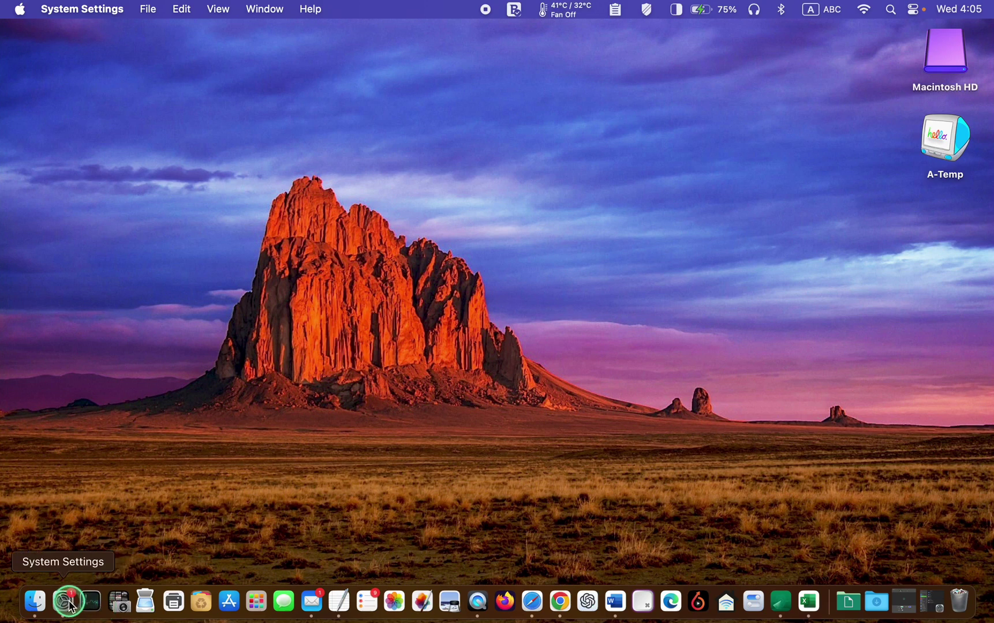
Go to General > Software Update to see the macOS Sequoia 15.1 upgrade
left_click(67, 602)
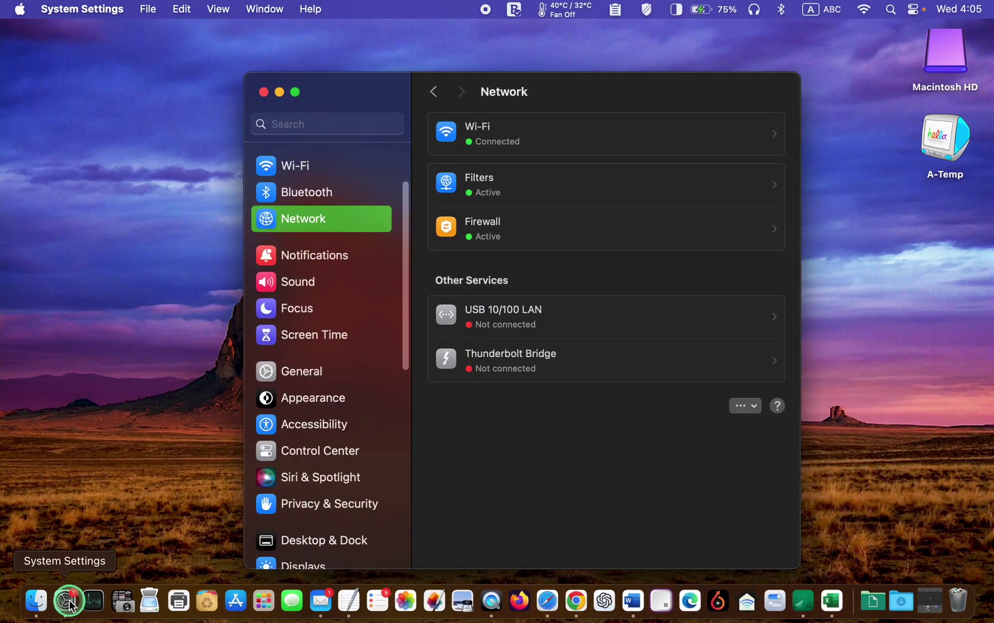
left_click(308, 375)
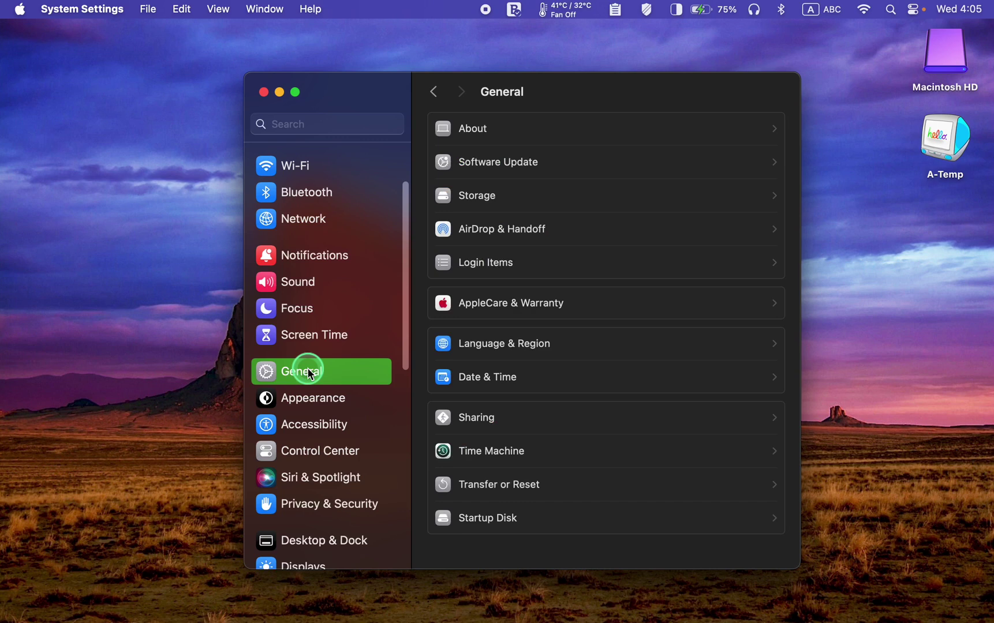
left_click(745, 163)
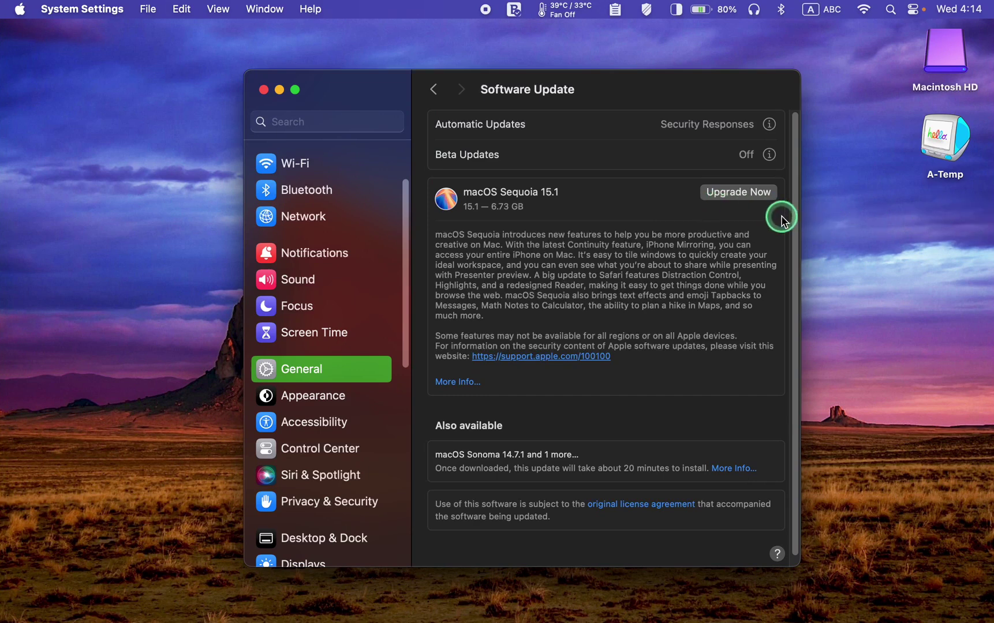
mouse_move(158, 618)
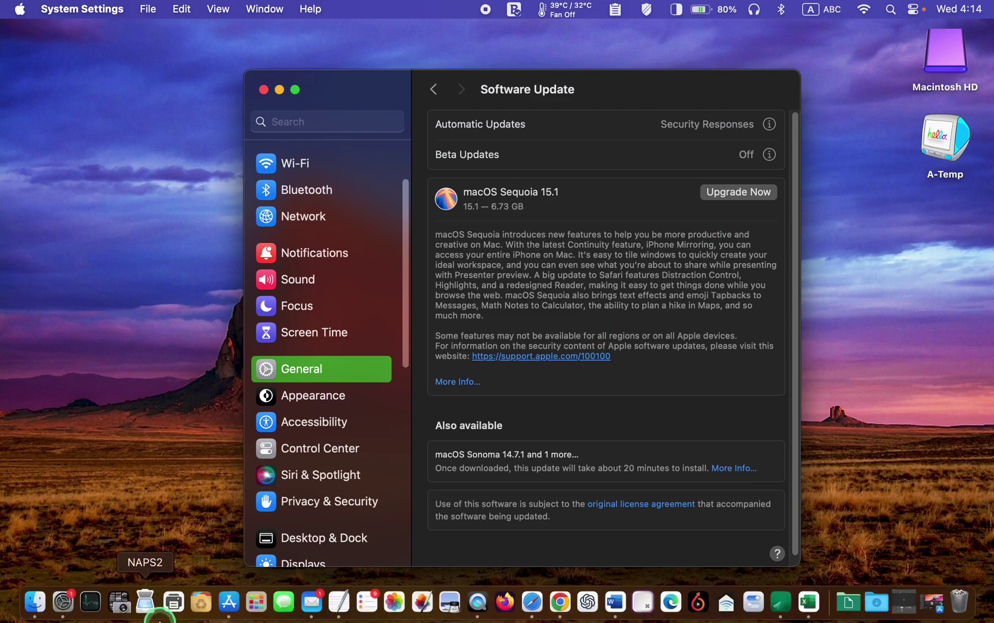
Search the App Store for 'macOS Sequoia' and view its details page
left_click(234, 612)
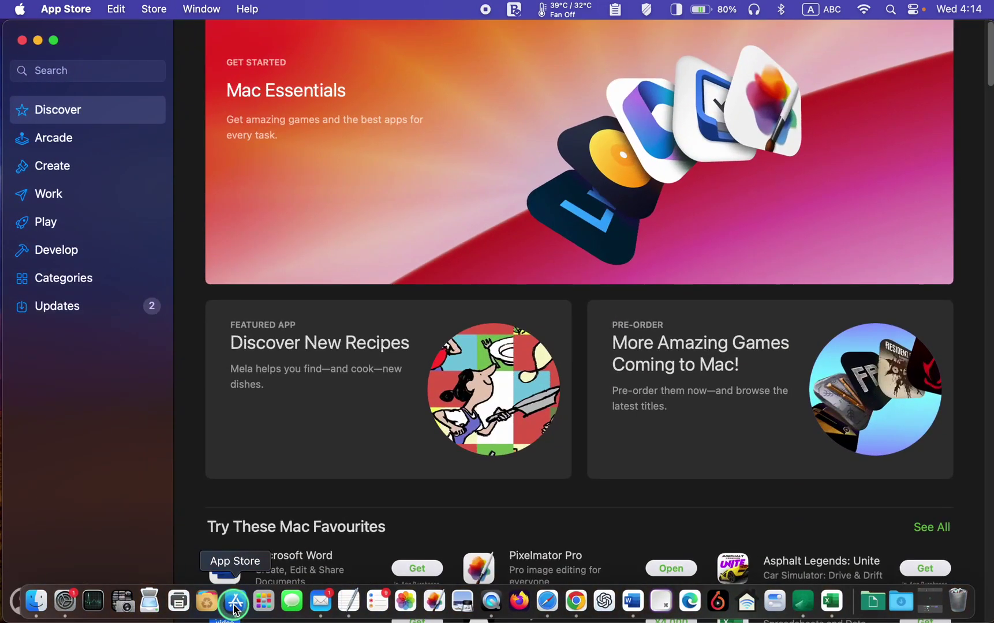
left_click(128, 72)
type("macOS Sequoia")
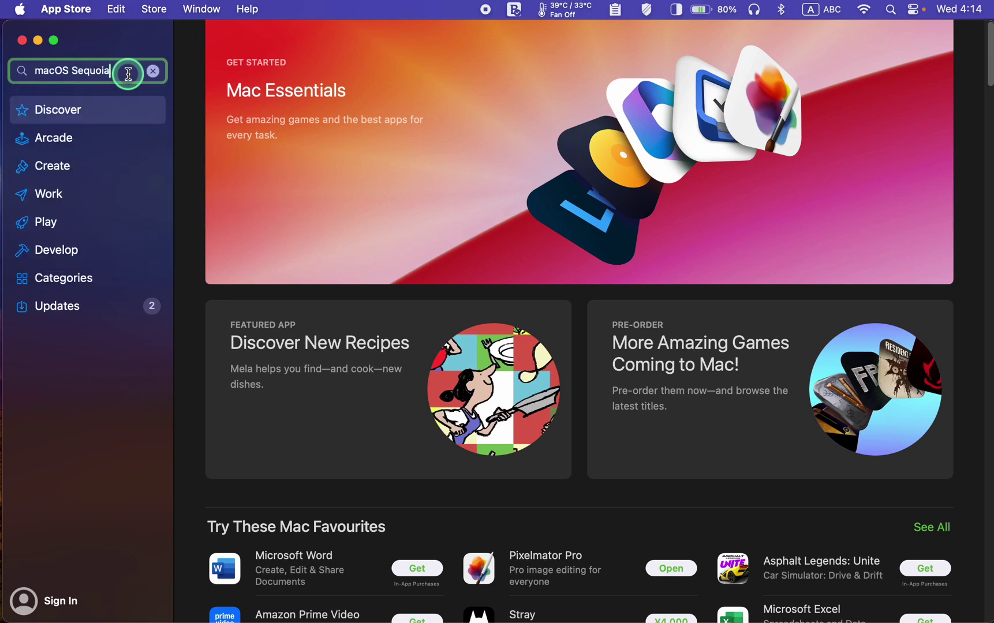
key("Return")
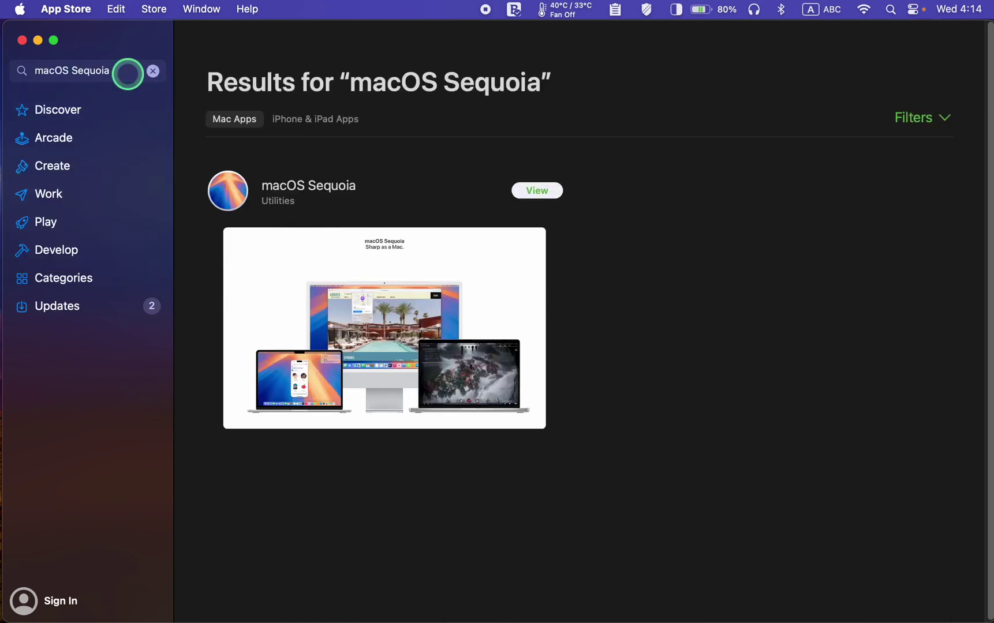
left_click(537, 192)
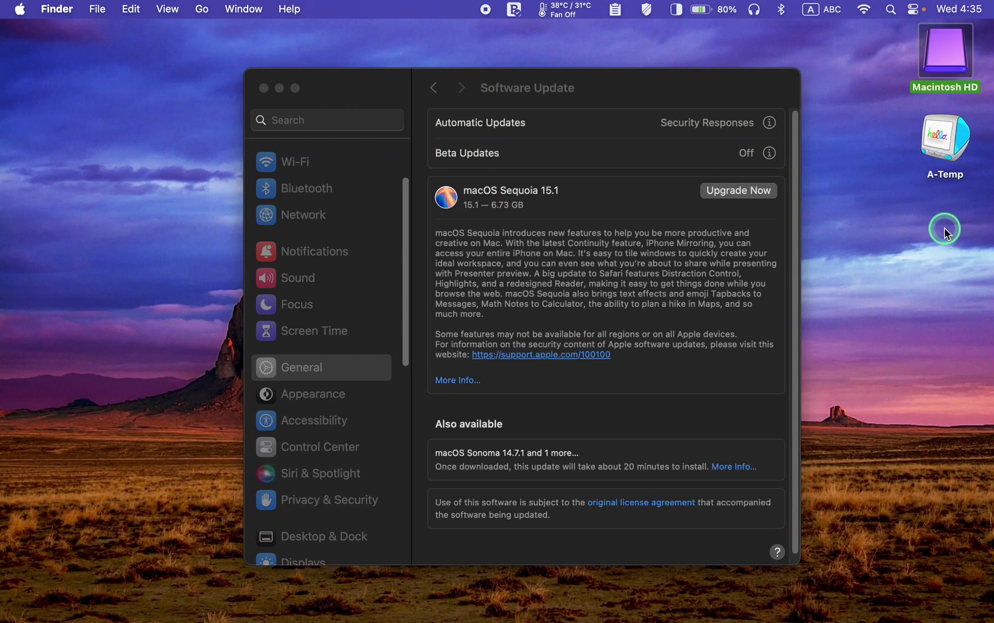
Start the macOS Sequoia 15.1 upgrade and agree to the software license
double_click(949, 68)
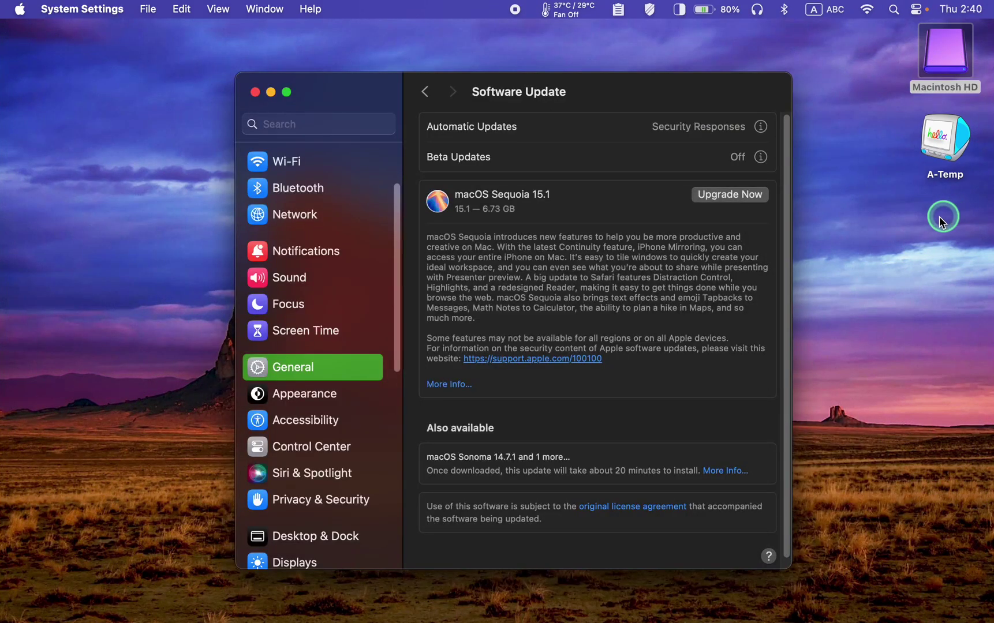
left_click(750, 197)
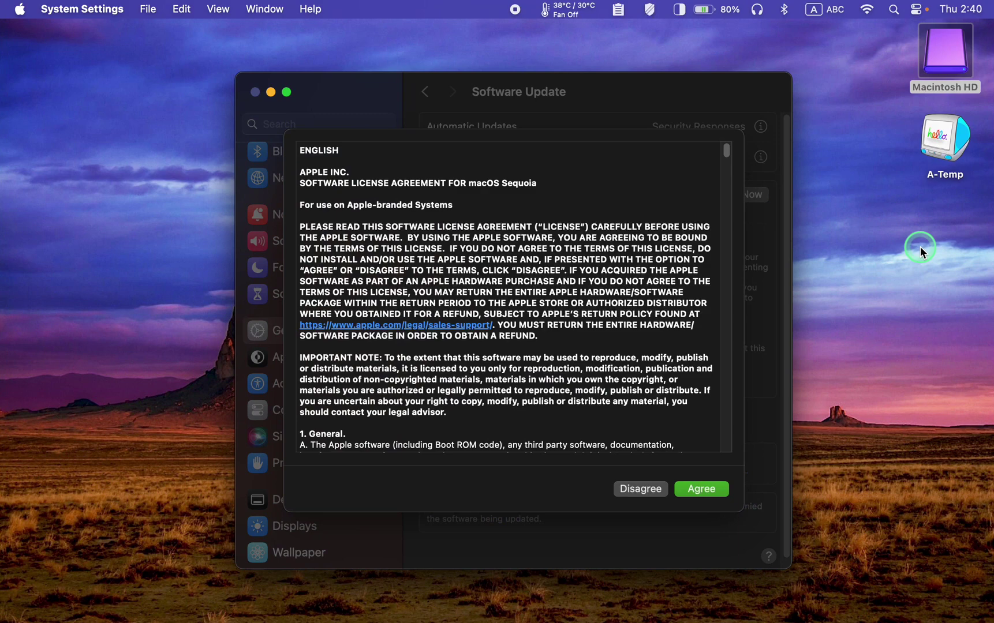
left_click(692, 487)
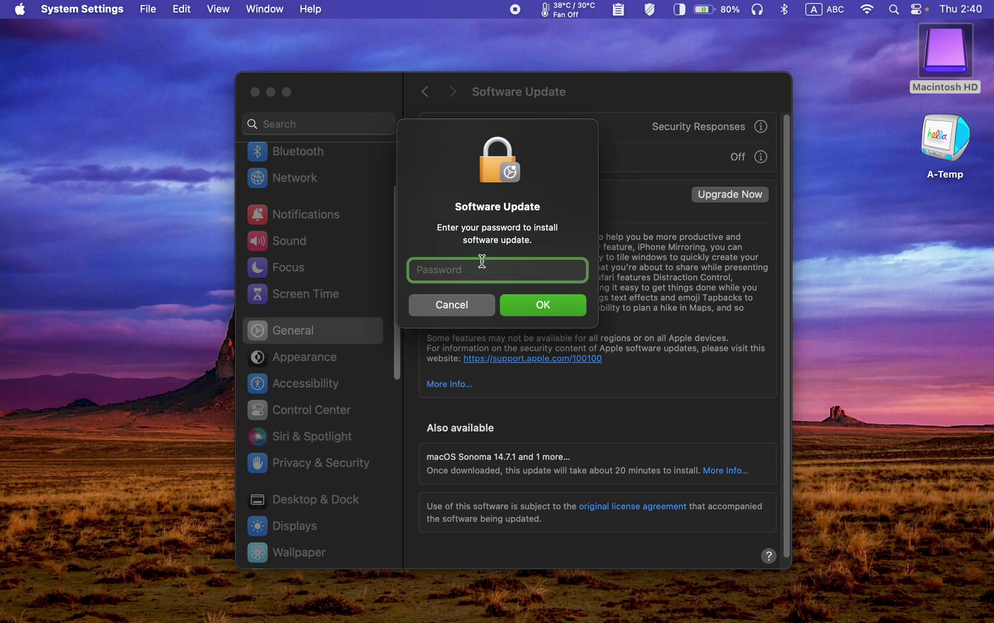
type("•")
type("•••••")
type("•••")
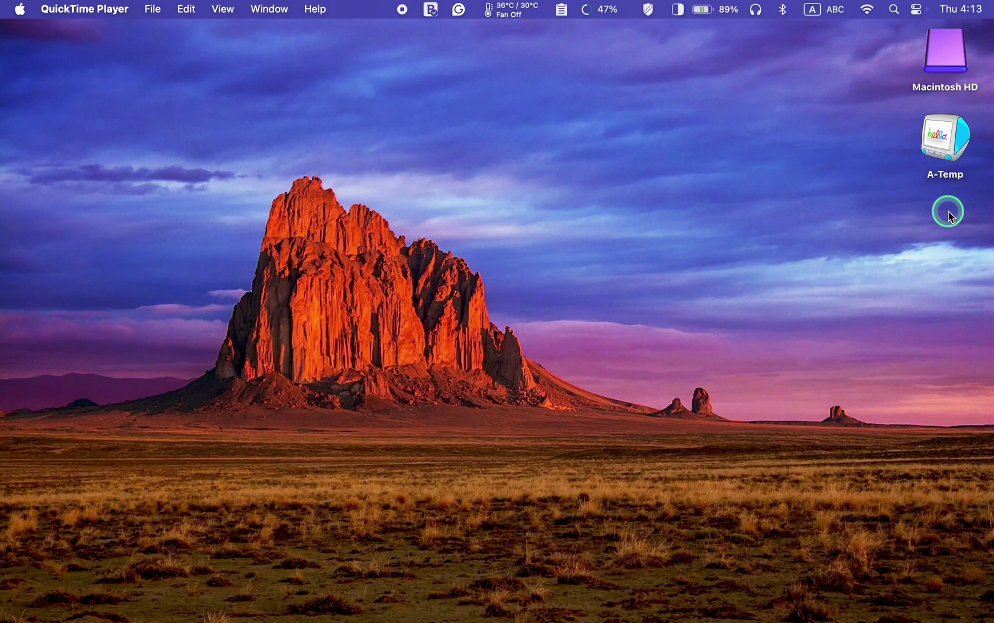
mouse_move(101, 619)
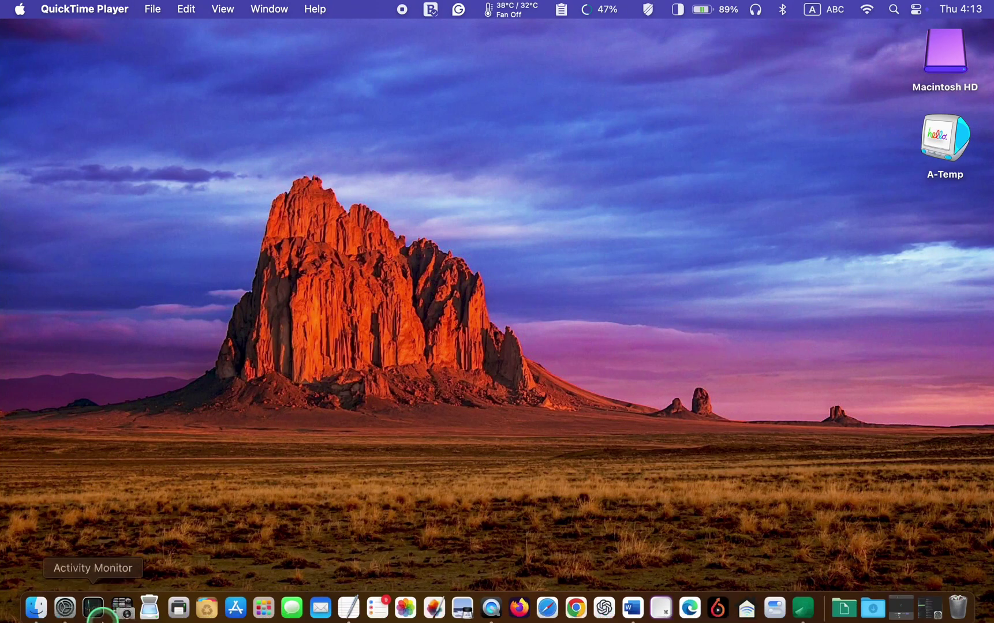
Choose Erase All Content and Settings under General > Transfer or Reset
left_click(62, 604)
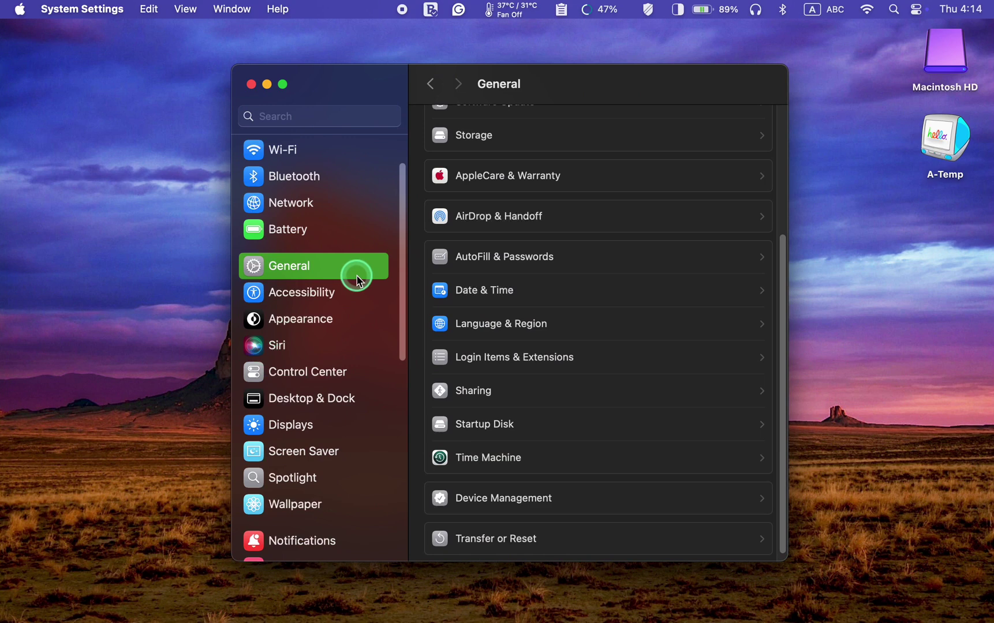
left_click(720, 542)
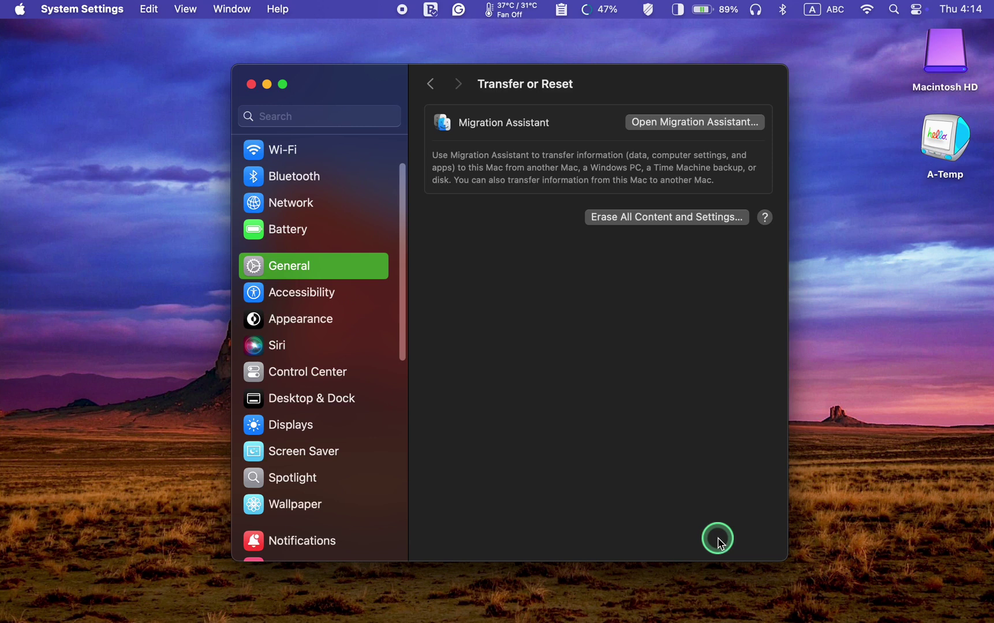
left_click(719, 219)
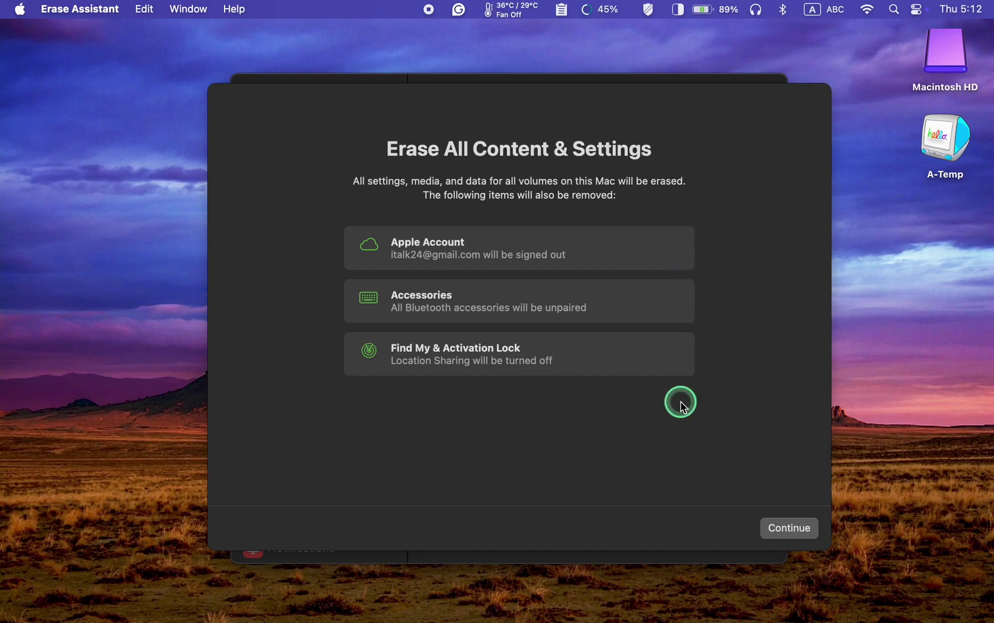
Continue past Erase Assistant's list of items to be removed
left_click(790, 529)
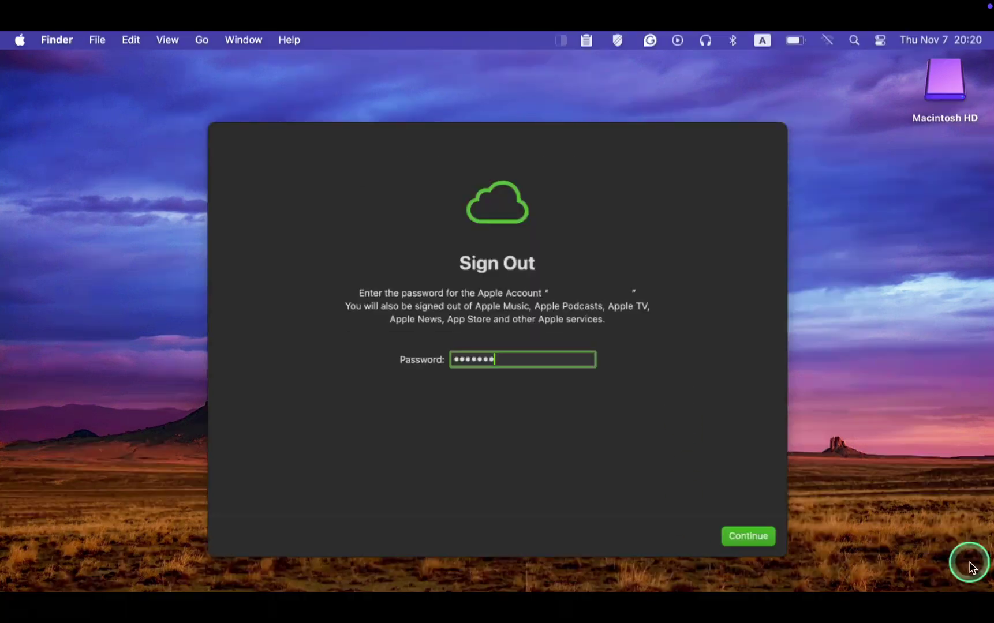